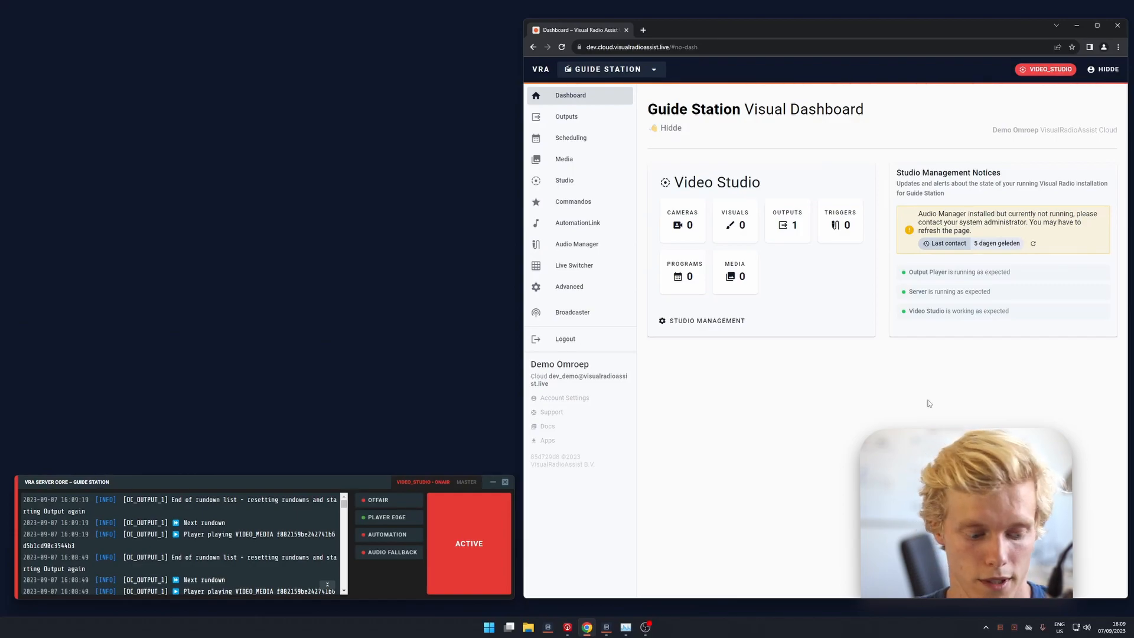
Step: Launch ATEM Setup, open the settings of the ATEM VRA switcher and select its IP address
{"action": "key", "text": "super"}
{"action": "type", "text": "atem setup"}
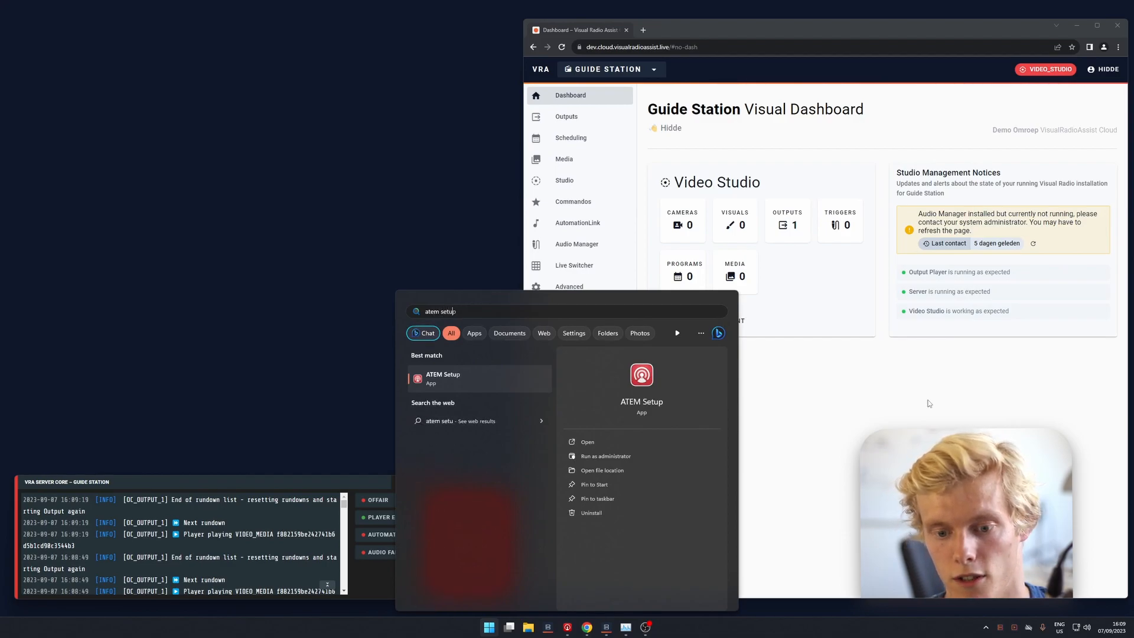
{"action": "key", "text": "Return"}
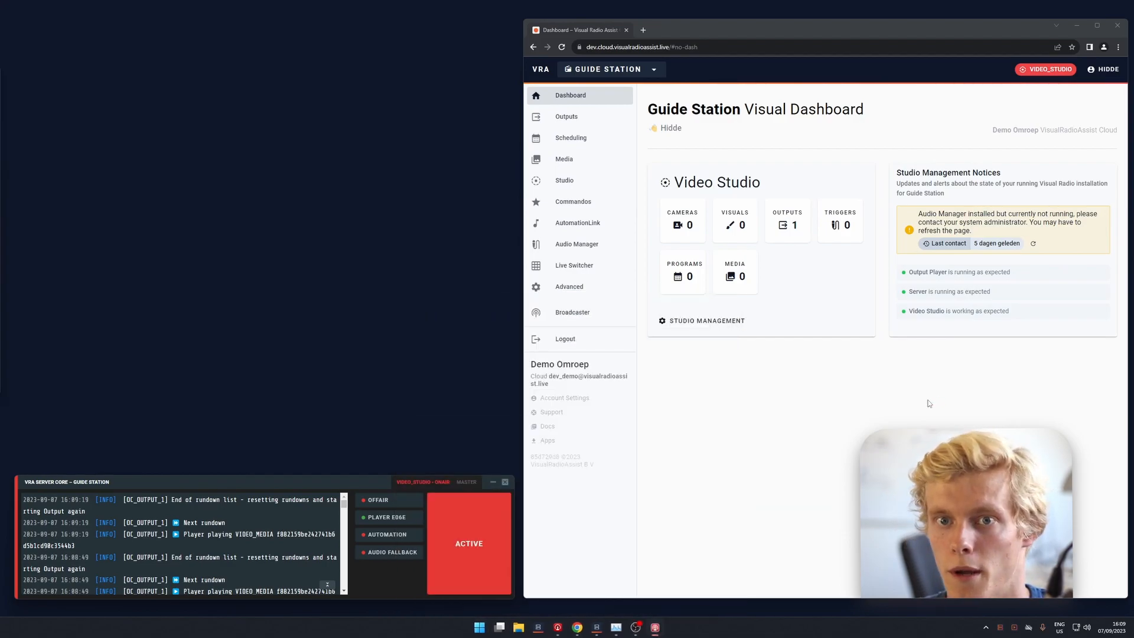
{"action": "left_click_drag", "start_coordinate": [268, 80], "coordinate": [276, 77]}
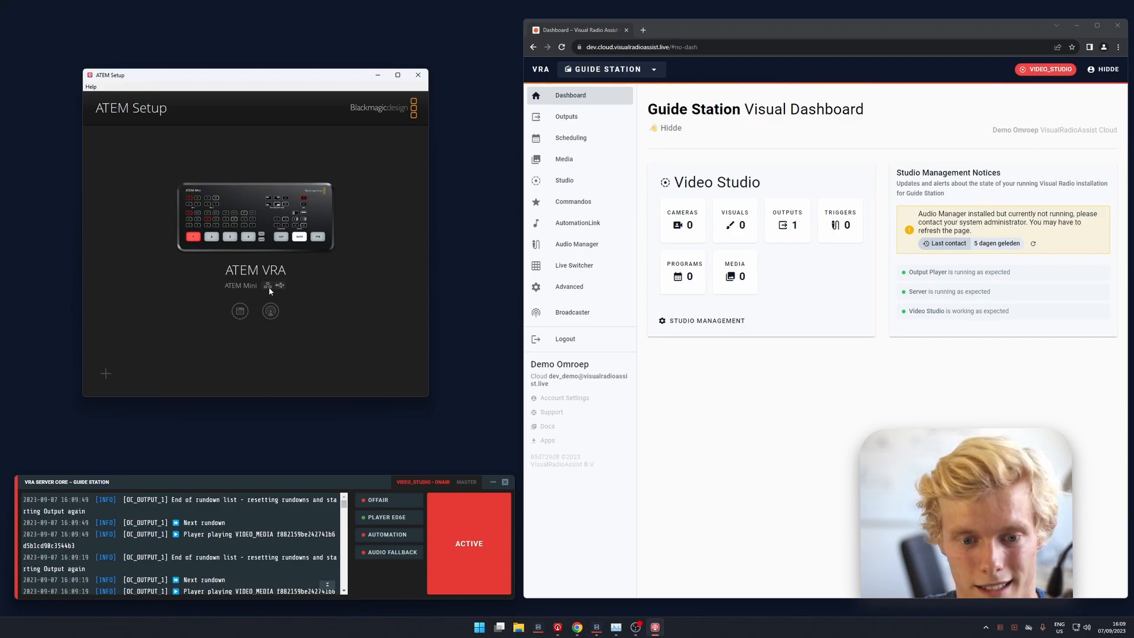
{"action": "left_click", "coordinate": [240, 311]}
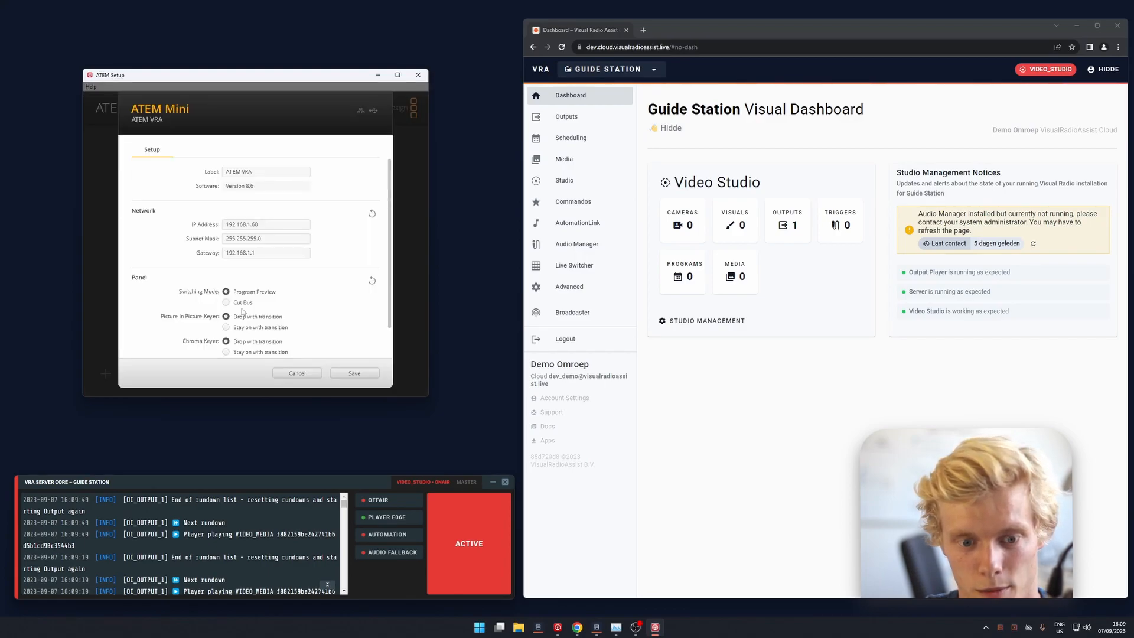
{"action": "double_click", "coordinate": [287, 224]}
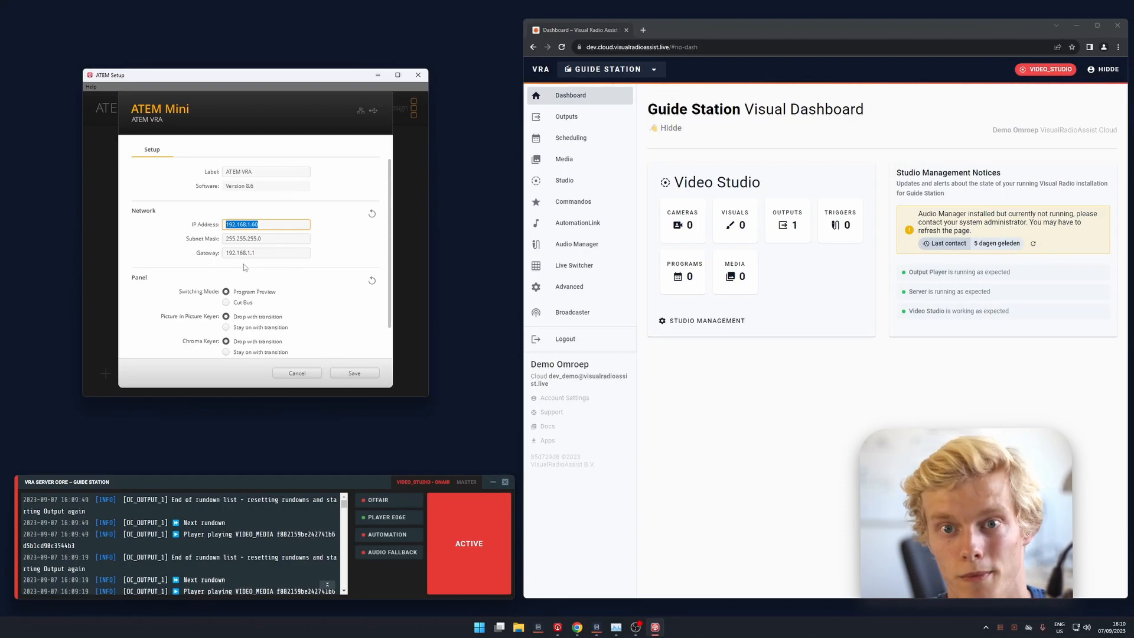
Step: Ping 192.168.1.60 from a Command Prompt to check the switcher's network connection, then close the prompt
{"action": "key", "text": "super+r"}
{"action": "type", "text": "cmd"}
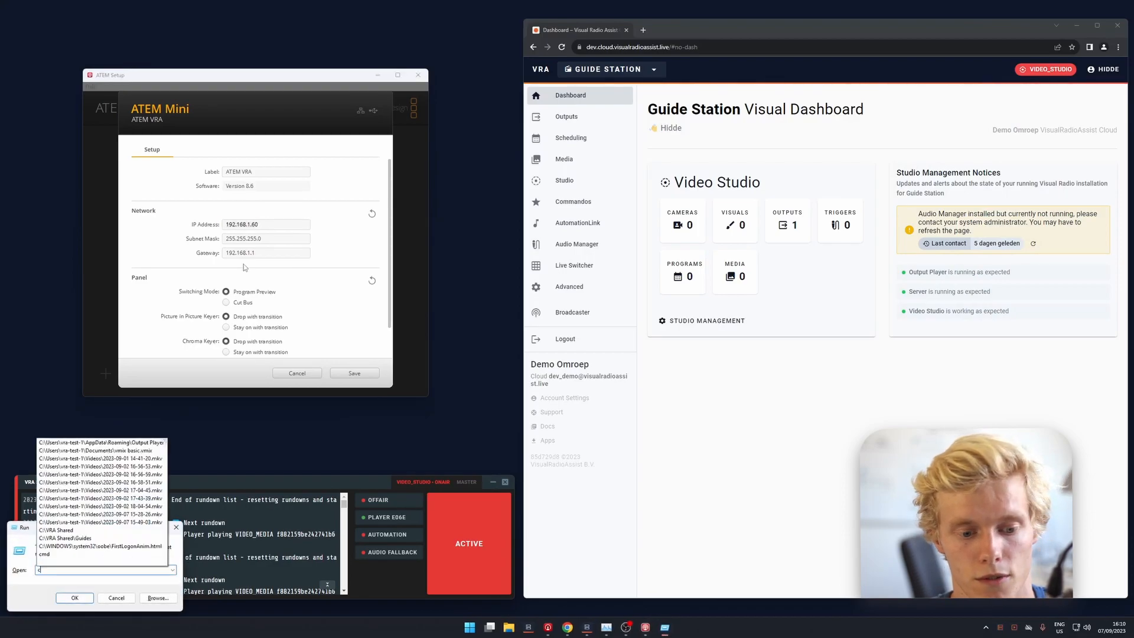
{"action": "key", "text": "Return"}
{"action": "type", "text": "ping 192.168.1.60"}
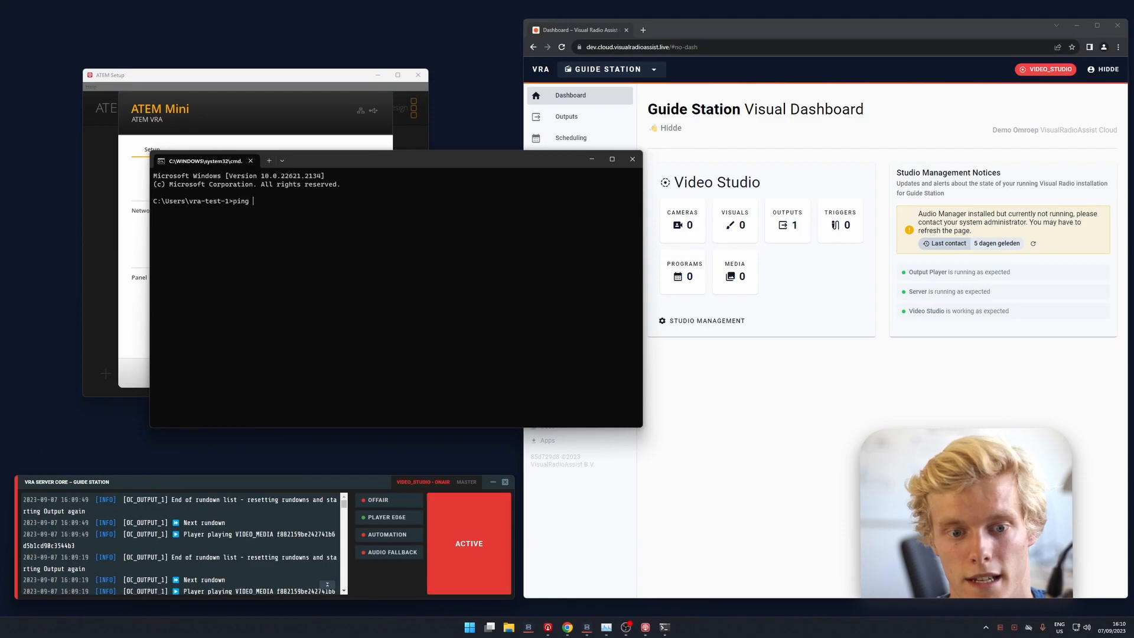
{"action": "key", "text": "Return"}
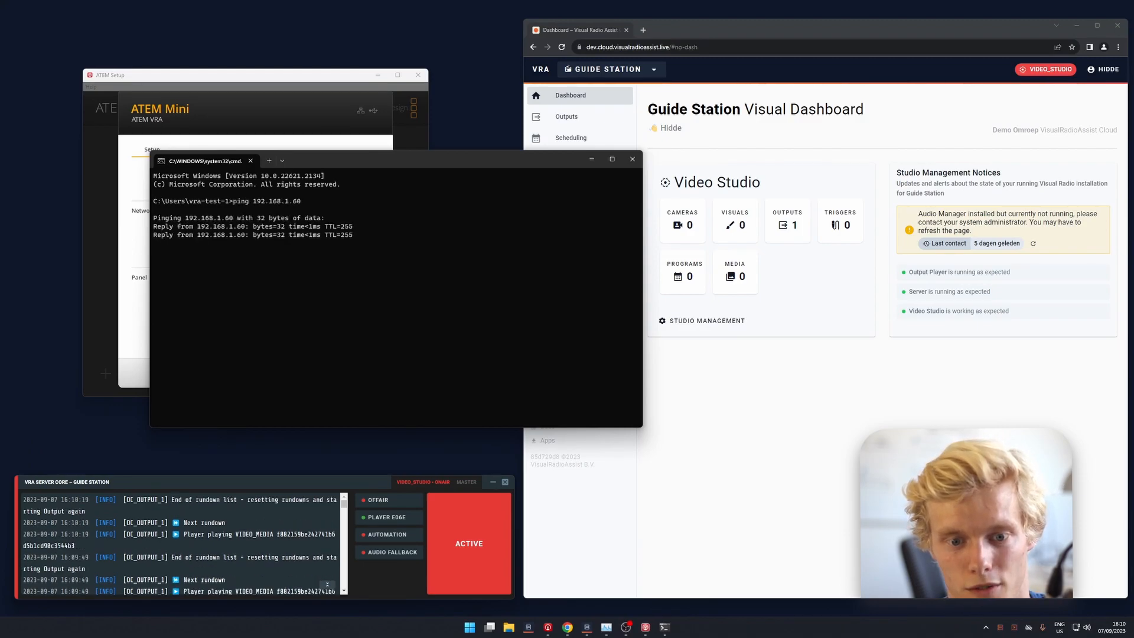
{"action": "key", "text": "alt+F4"}
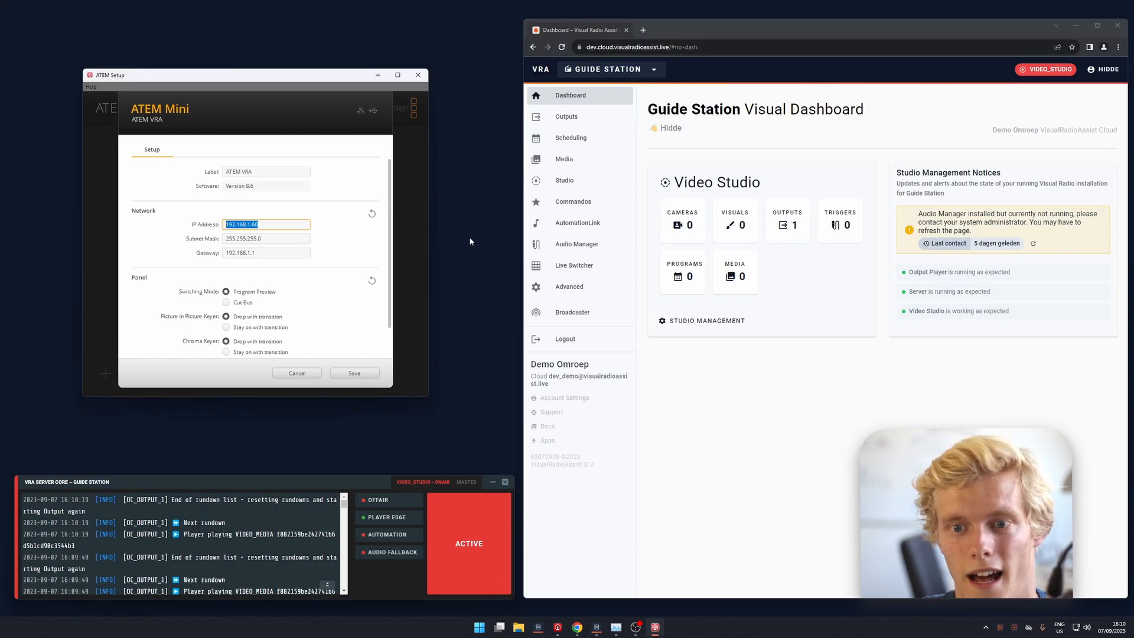
Step: Add an ATEM switcher to the studio's advanced video switcher connections in Visual Radio Assist
{"action": "left_click", "coordinate": [602, 294]}
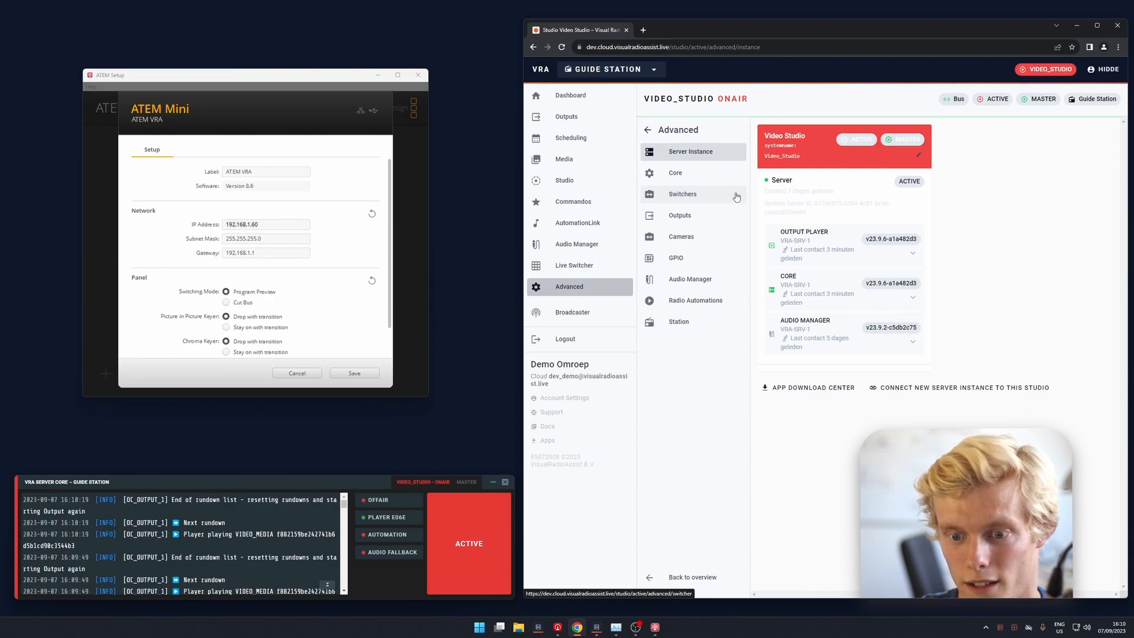
{"action": "left_click", "coordinate": [737, 197]}
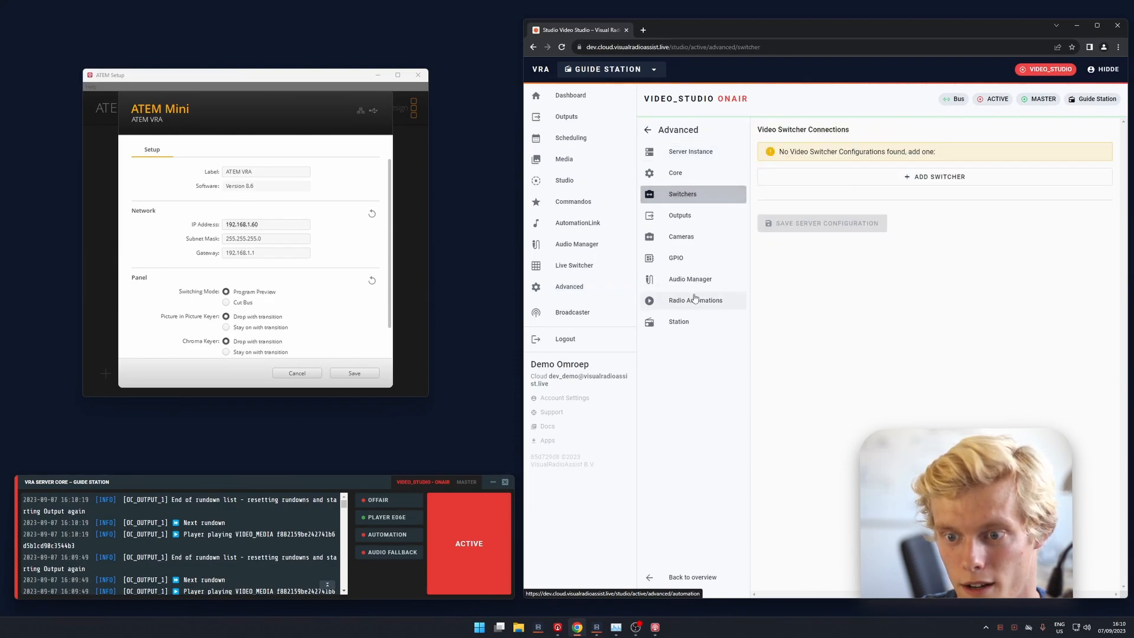
{"action": "left_click", "coordinate": [908, 184]}
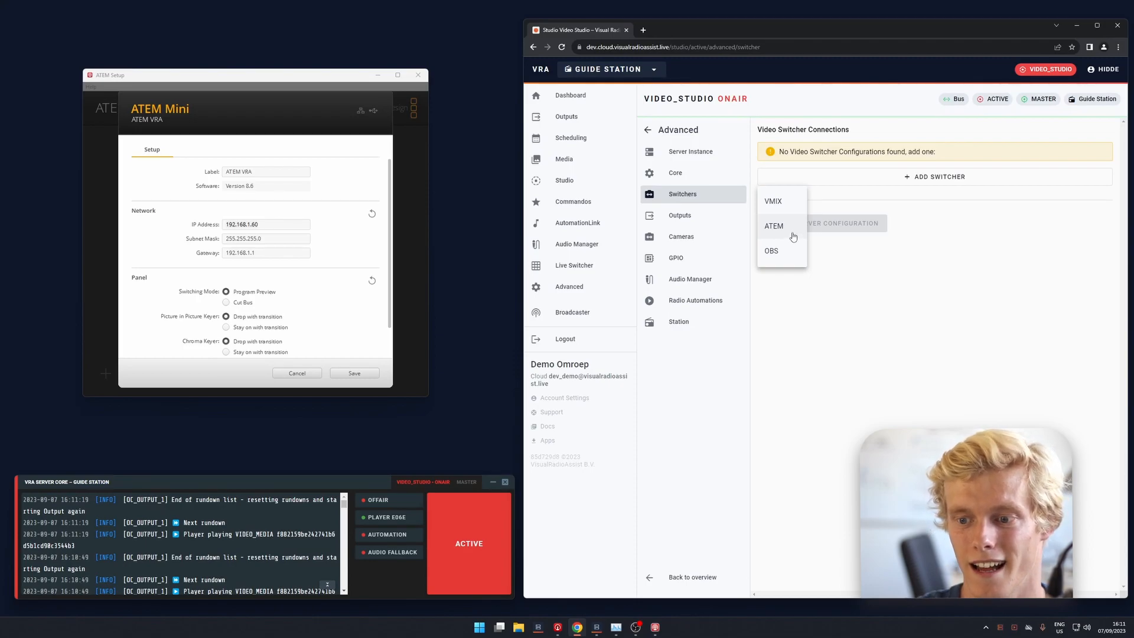
{"action": "left_click", "coordinate": [793, 236]}
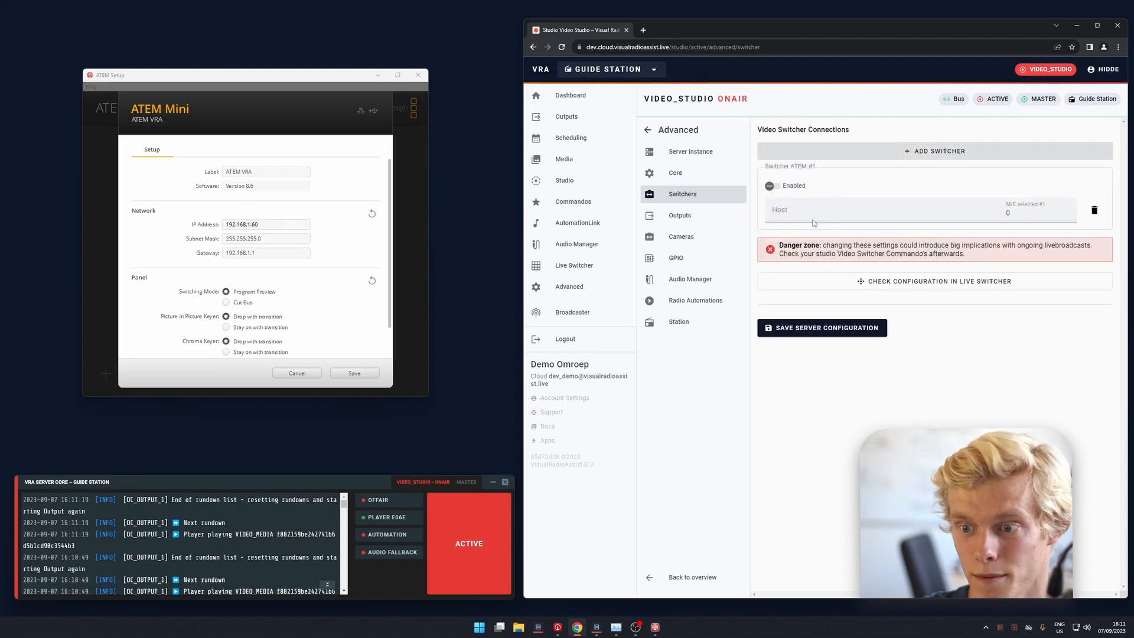
Step: Copy the IP address 192.168.1.60 from ATEM Setup into the new ATEM switcher's host
{"action": "left_click", "coordinate": [273, 225]}
{"action": "key", "text": "ctrl+c"}
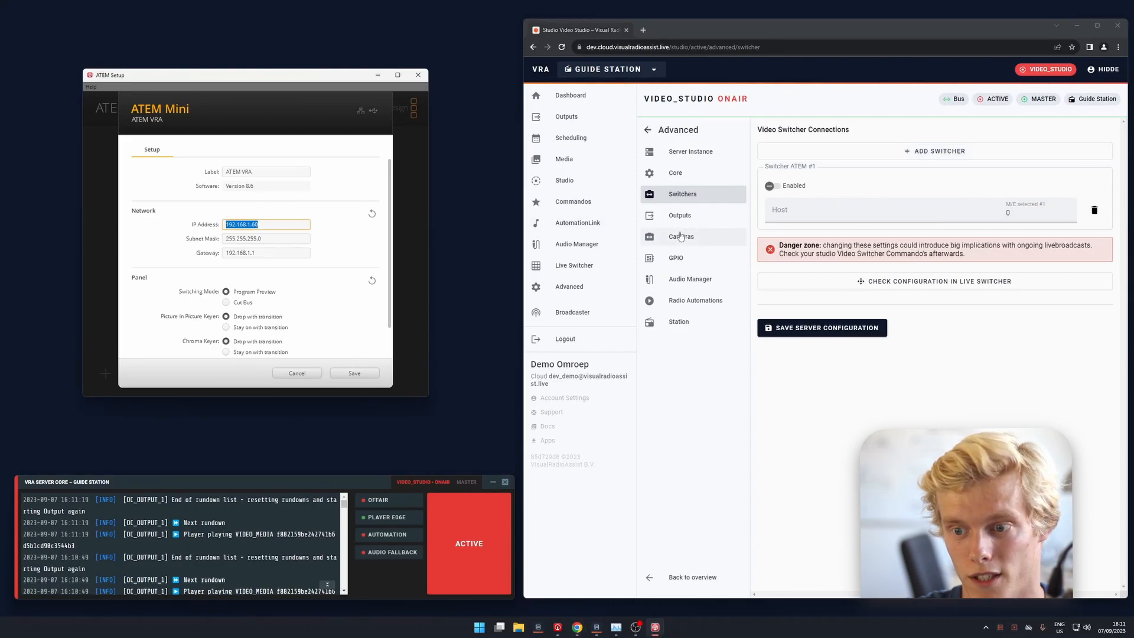
{"action": "left_click", "coordinate": [790, 219]}
{"action": "key", "text": "ctrl+v"}
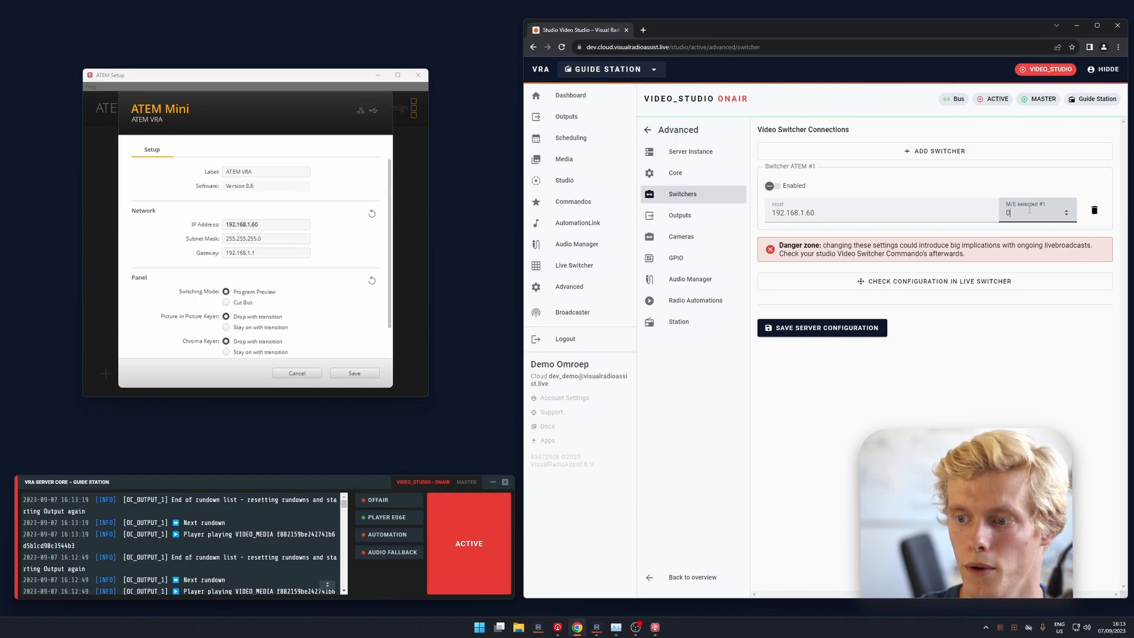
Step: Keep the selected M/E at 0, enable the ATEM switcher and save the server configuration
{"action": "double_click", "coordinate": [1017, 209]}
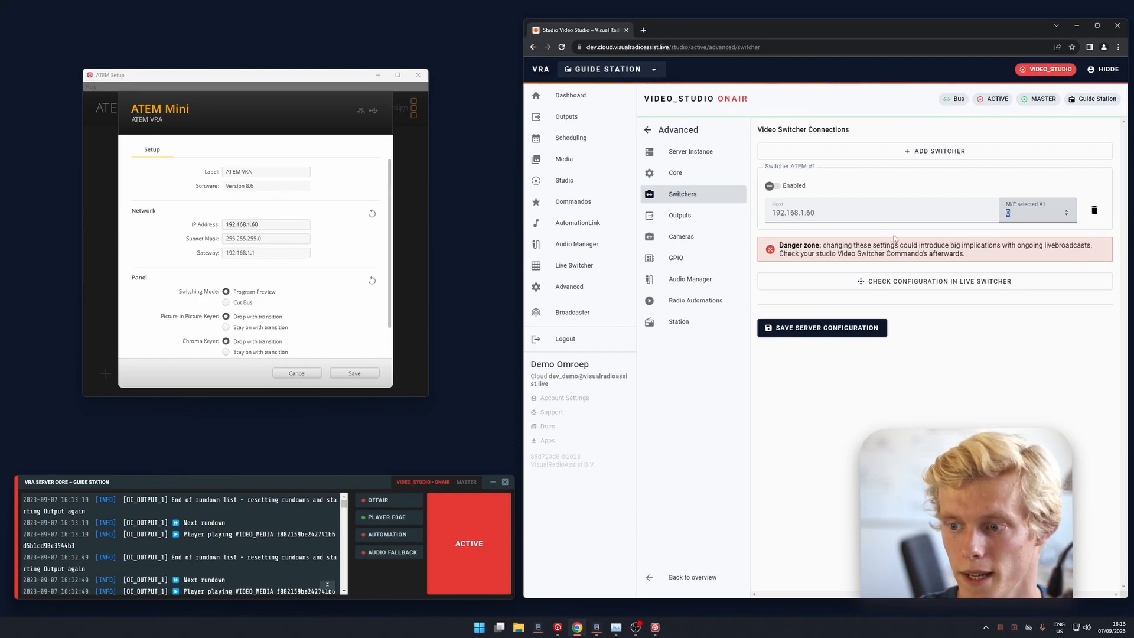
{"action": "left_click", "coordinate": [771, 185]}
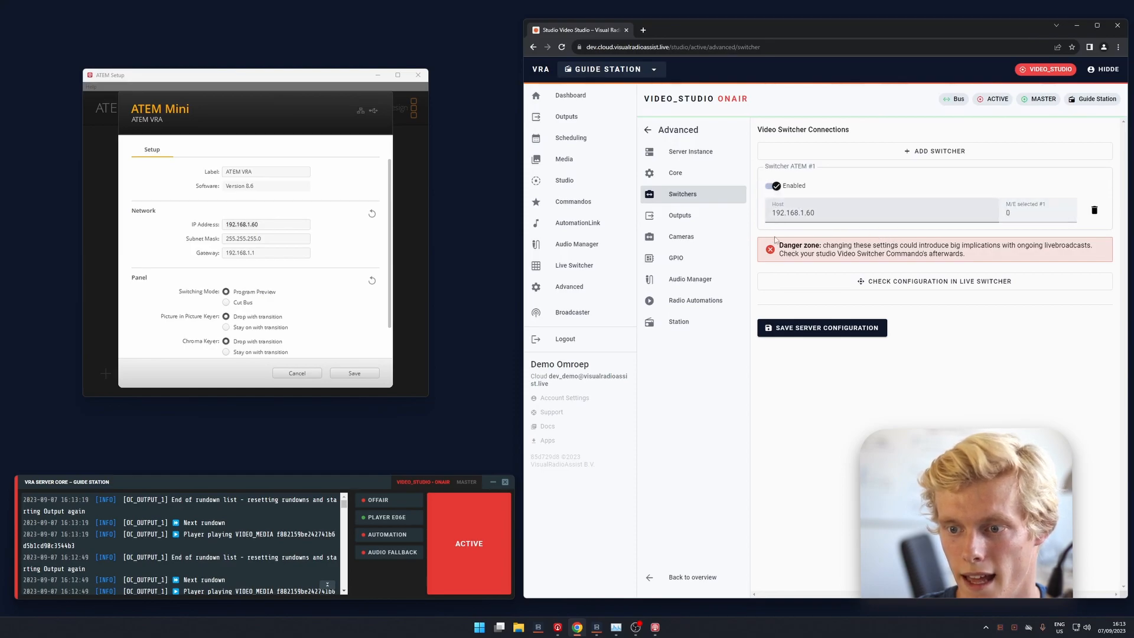
{"action": "left_click", "coordinate": [808, 327]}
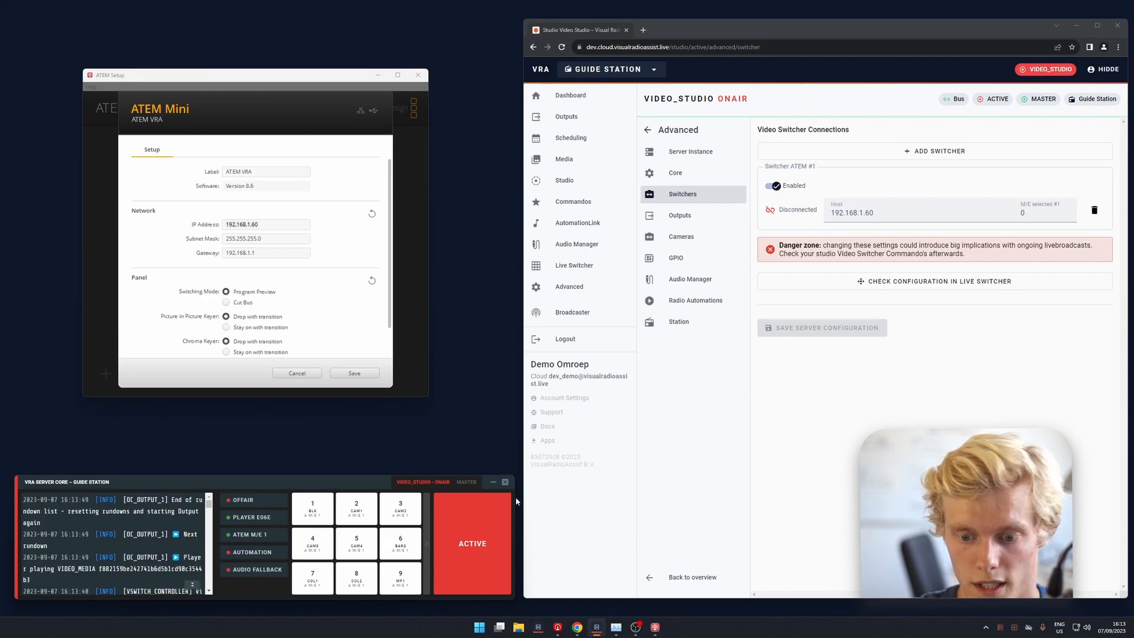
Step: Widen the VRA Server Core window, put BARS on program and highlight its entry in the log
{"action": "left_click_drag", "start_coordinate": [514, 497], "coordinate": [566, 489]}
{"action": "left_click_drag", "start_coordinate": [695, 488], "coordinate": [770, 490]}
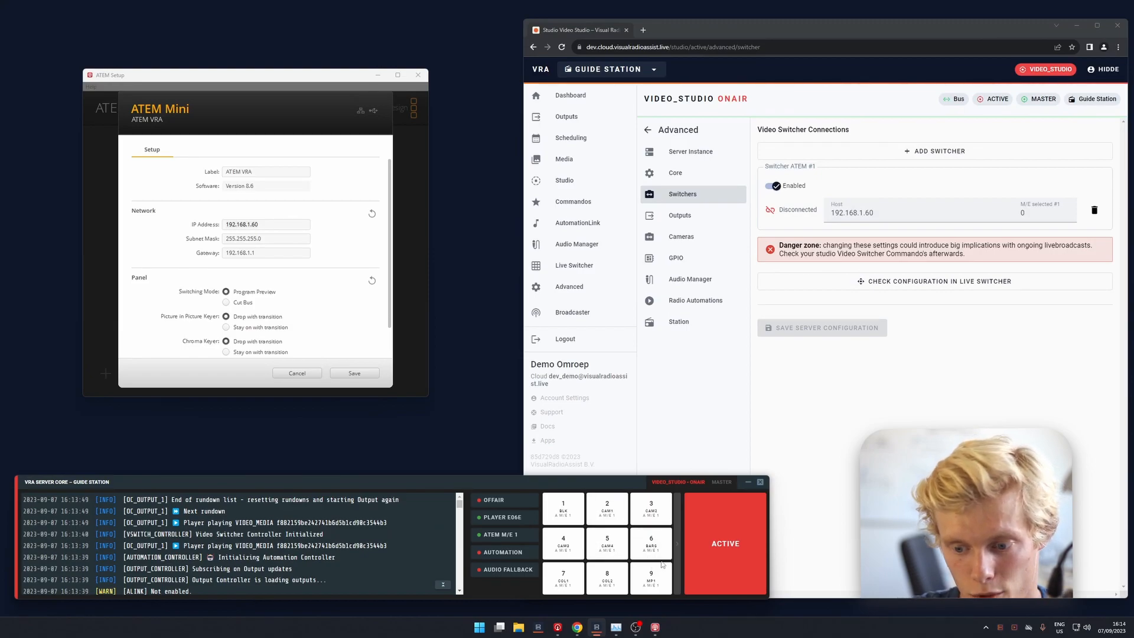
{"action": "left_click", "coordinate": [602, 545]}
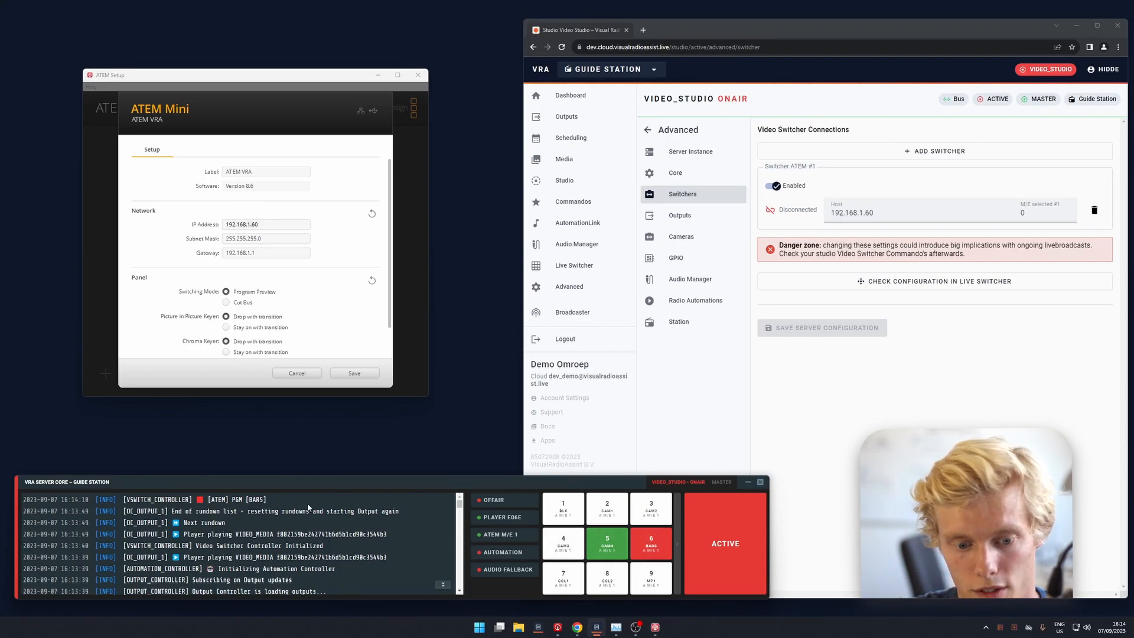
{"action": "left_click_drag", "start_coordinate": [267, 500], "coordinate": [222, 500]}
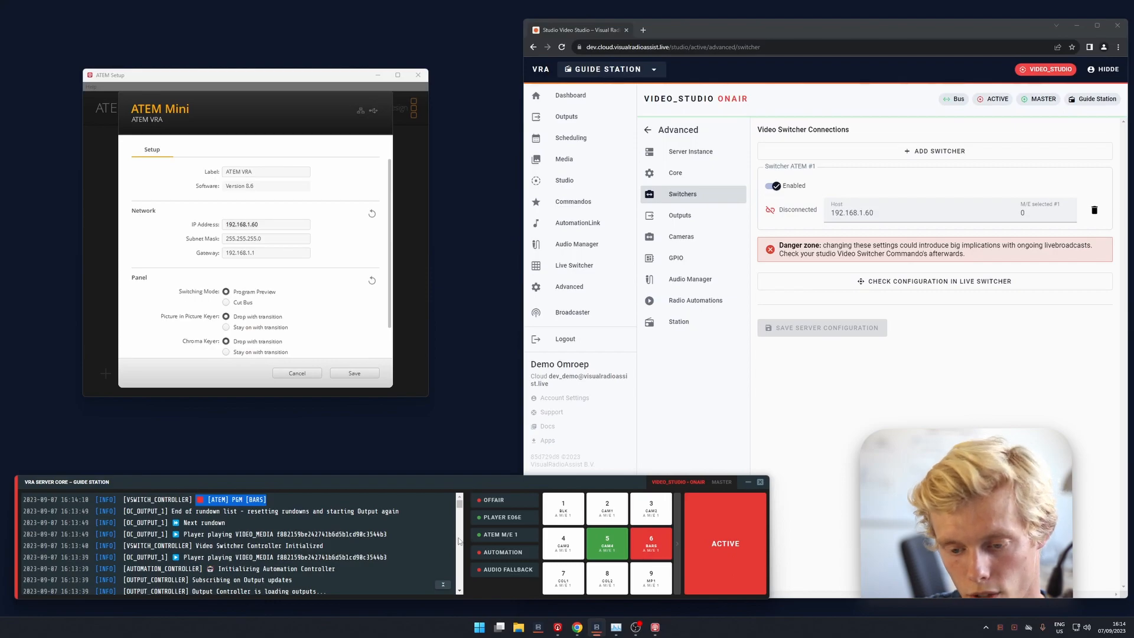
Step: Test the Server Core source buttons by cutting the program to CAM4 and back to BARS
{"action": "left_click", "coordinate": [612, 575]}
{"action": "left_click", "coordinate": [615, 551]}
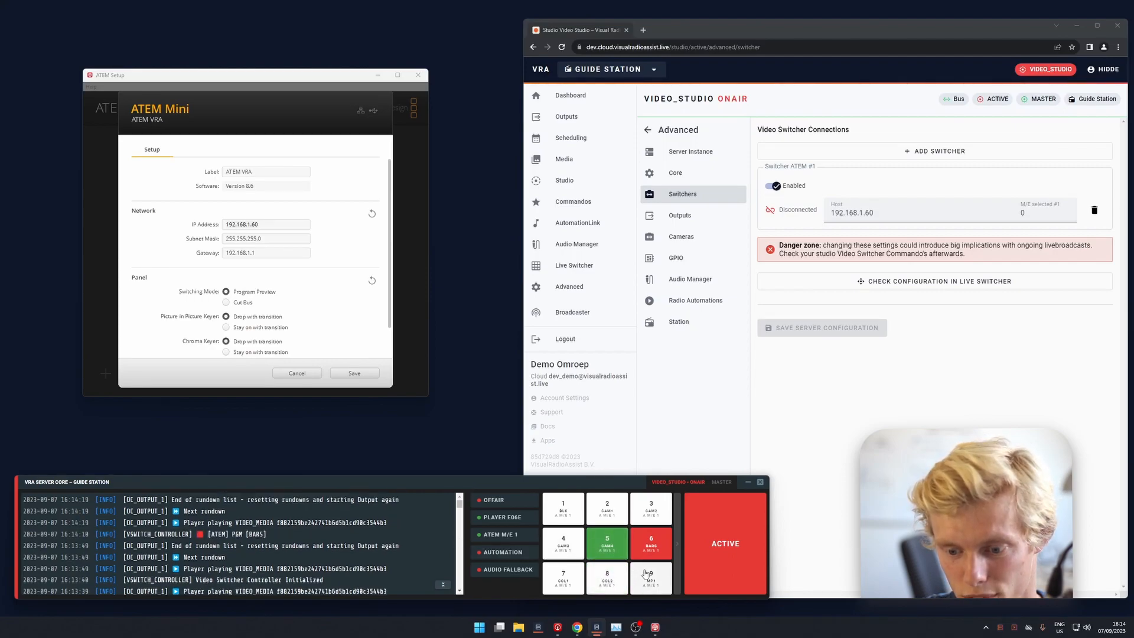
{"action": "left_click", "coordinate": [641, 573]}
{"action": "left_click", "coordinate": [612, 573]}
{"action": "left_click", "coordinate": [569, 572]}
{"action": "left_click", "coordinate": [564, 542]}
{"action": "left_click", "coordinate": [613, 545]}
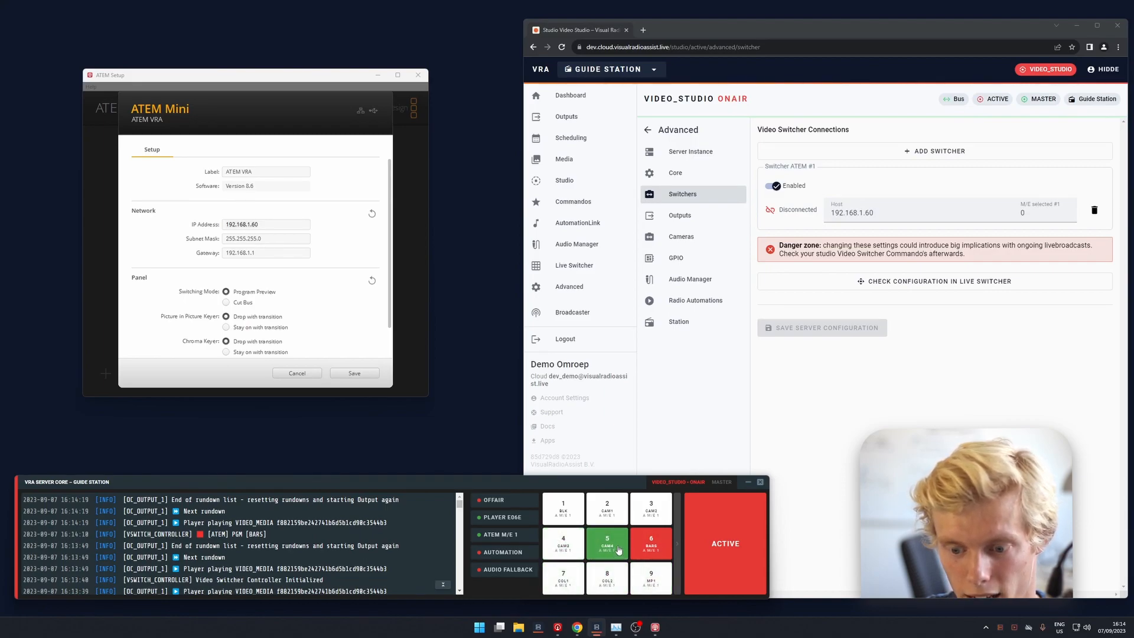
{"action": "left_click", "coordinate": [619, 551]}
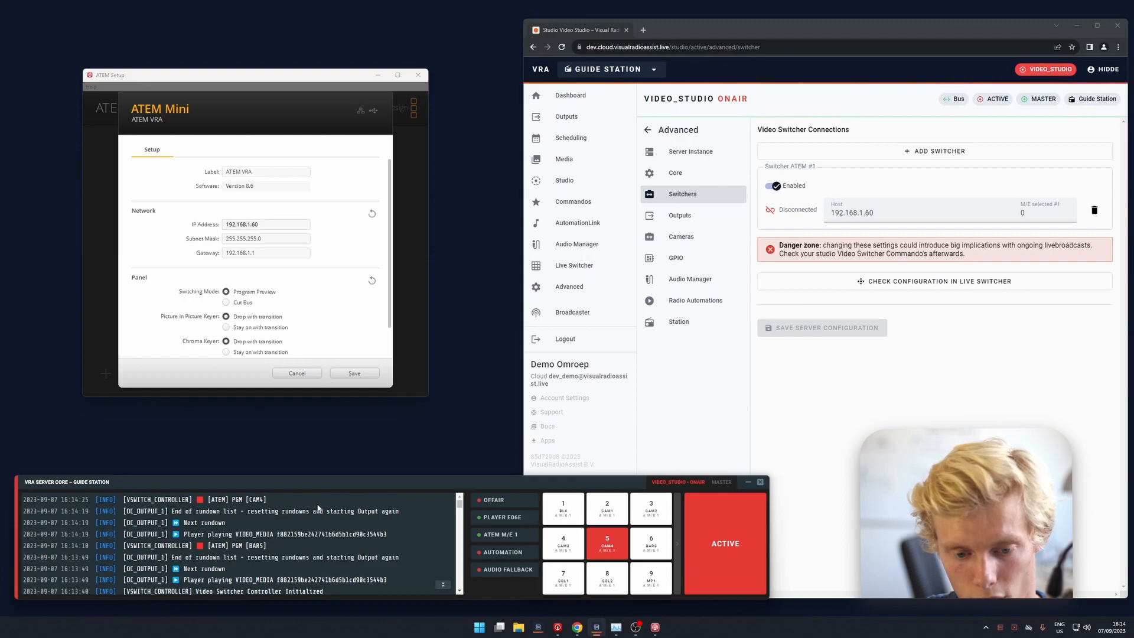
{"action": "left_click", "coordinate": [652, 546]}
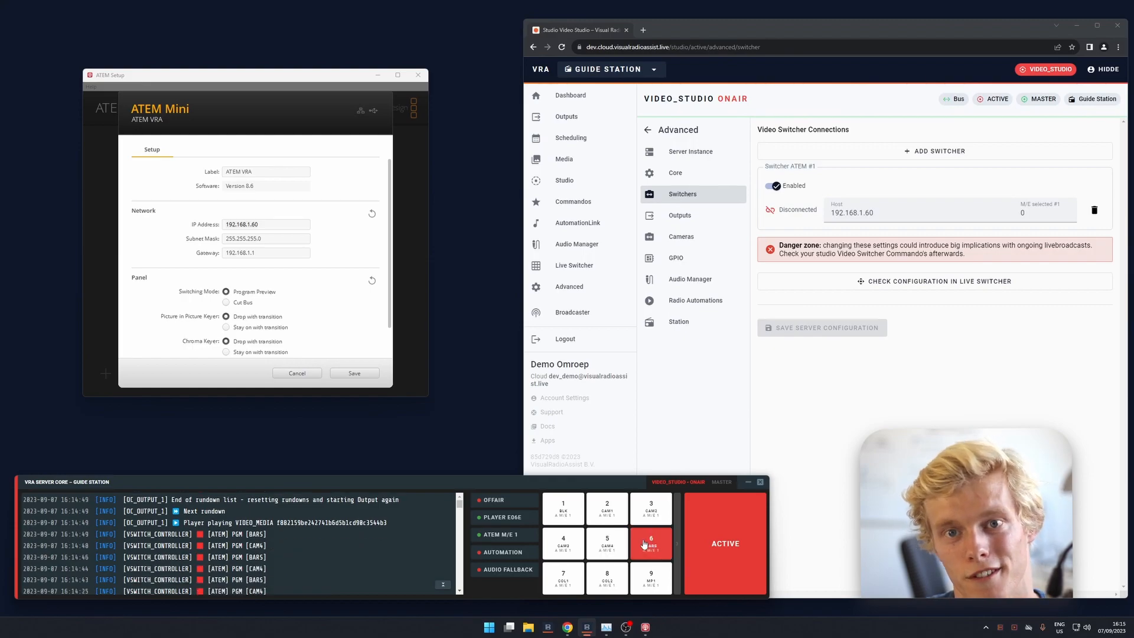
Step: Launch ATEM Software Control to monitor the switcher's program and preview sources
{"action": "key", "text": "super"}
{"action": "type", "text": "atem so"}
{"action": "key", "text": "Return"}
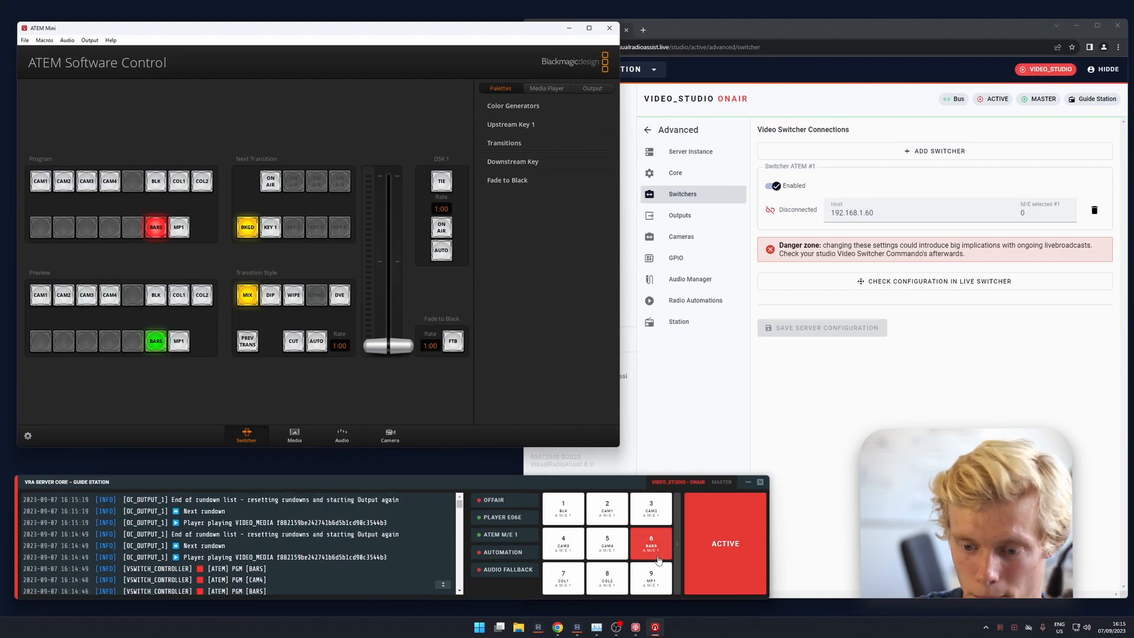
Step: Alternate the program between CAM4 and BARS from the Server Core, ending on CAM4
{"action": "left_click", "coordinate": [608, 542]}
{"action": "left_click", "coordinate": [645, 552]}
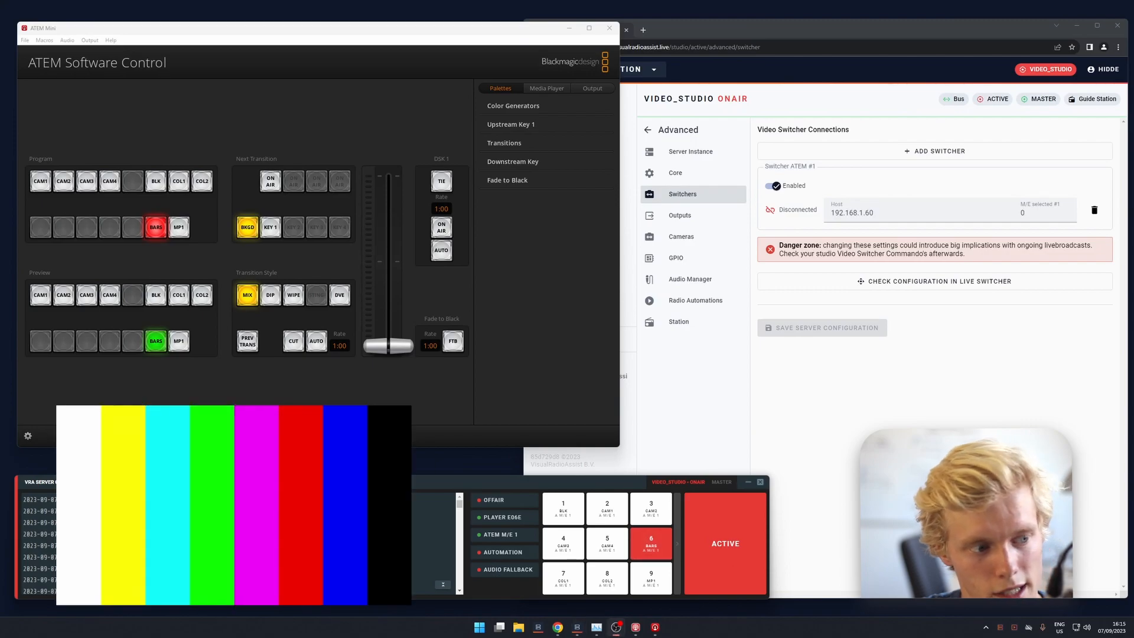
{"action": "left_click", "coordinate": [625, 552]}
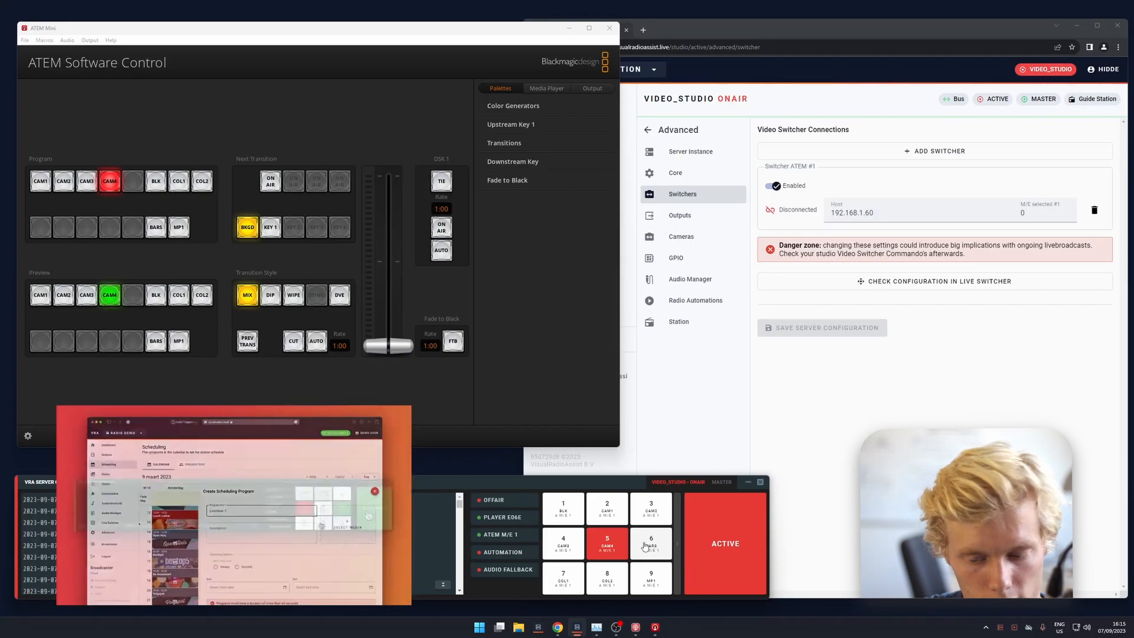
{"action": "left_click", "coordinate": [646, 546]}
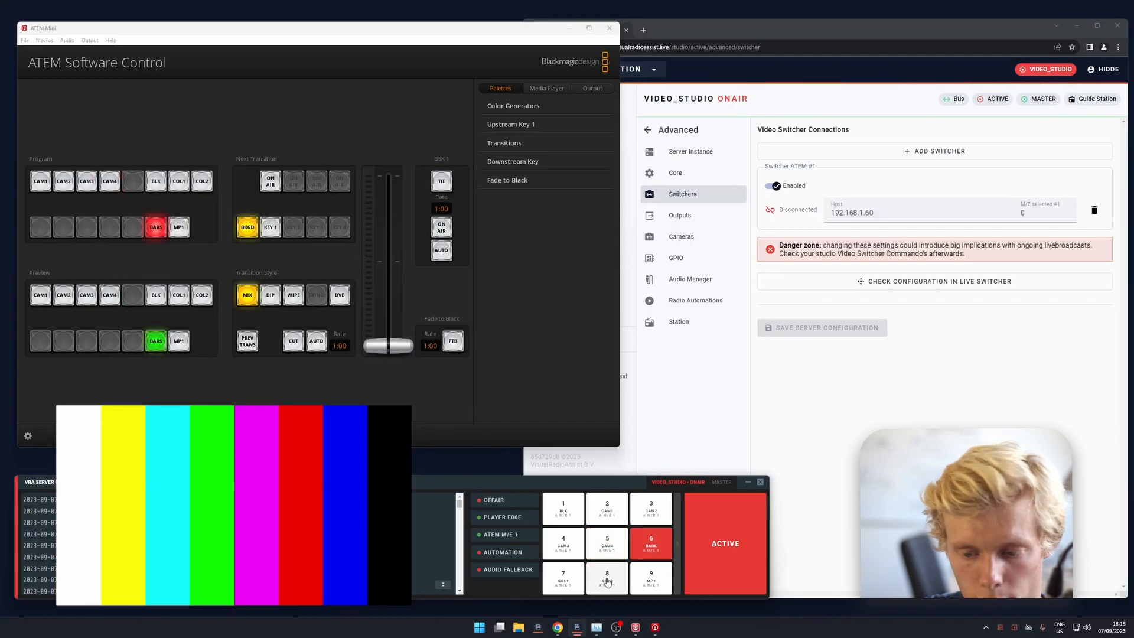
{"action": "left_click", "coordinate": [619, 545]}
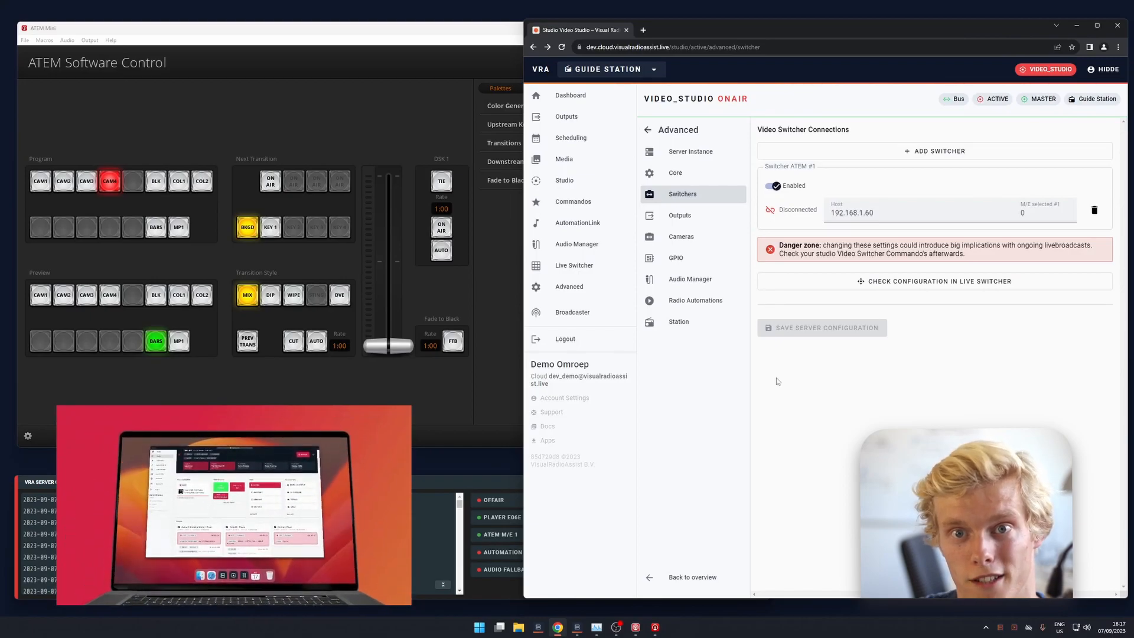
Step: Open the Live Switcher page and swap the ATEM's program and preview twice
{"action": "left_click", "coordinate": [611, 274]}
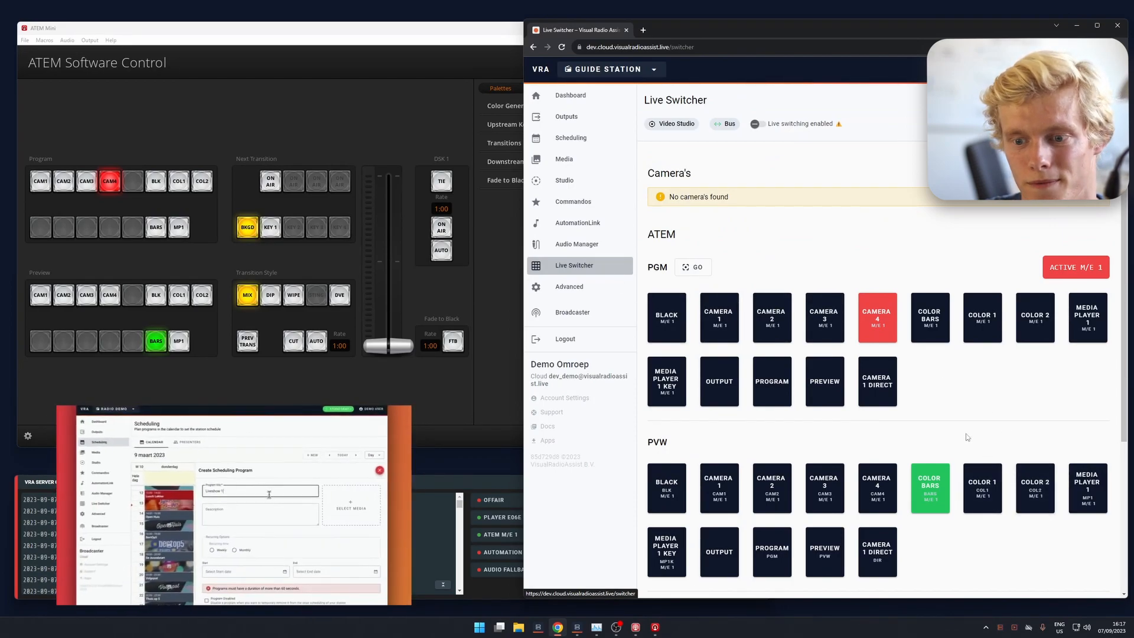
{"action": "left_click", "coordinate": [706, 269]}
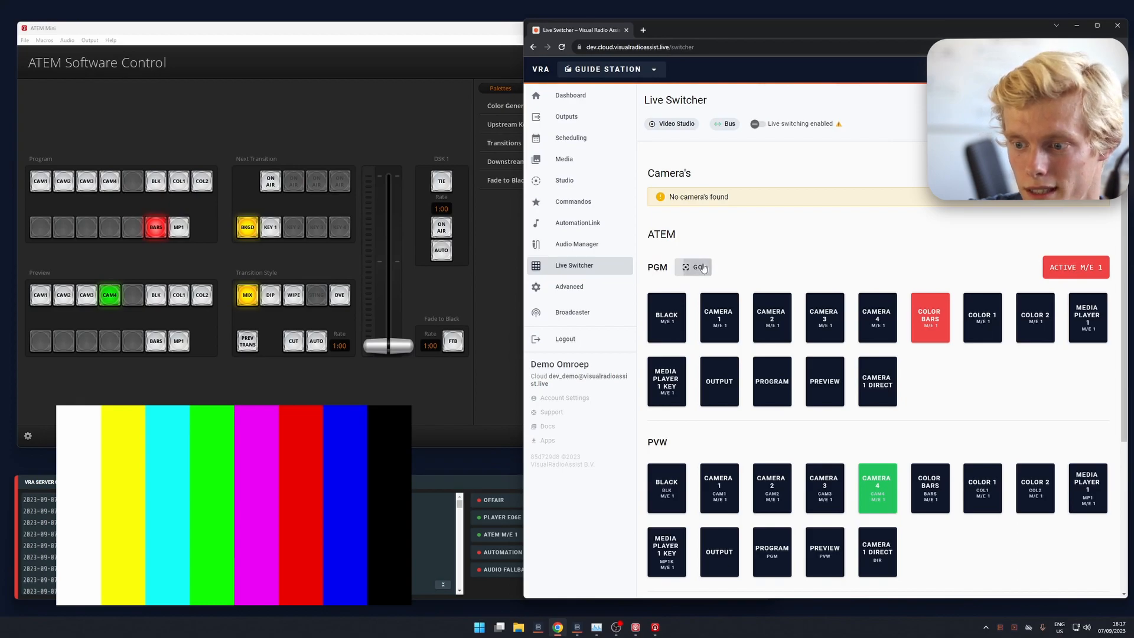
{"action": "left_click", "coordinate": [703, 268]}
Step: Step the ATEM preview through Camera 3, Camera 4 and Color Bars, ending on Color 1
{"action": "left_click", "coordinate": [824, 489]}
{"action": "left_click", "coordinate": [877, 489]}
{"action": "left_click", "coordinate": [930, 489]}
{"action": "left_click", "coordinate": [983, 489]}
Step: Examine the Live Switcher's macros and the active ATEM M/E section
{"action": "scroll", "coordinate": [947, 527], "scroll_direction": "down", "scroll_amount": 1}
{"action": "scroll", "coordinate": [947, 528], "scroll_direction": "down", "scroll_amount": 2}
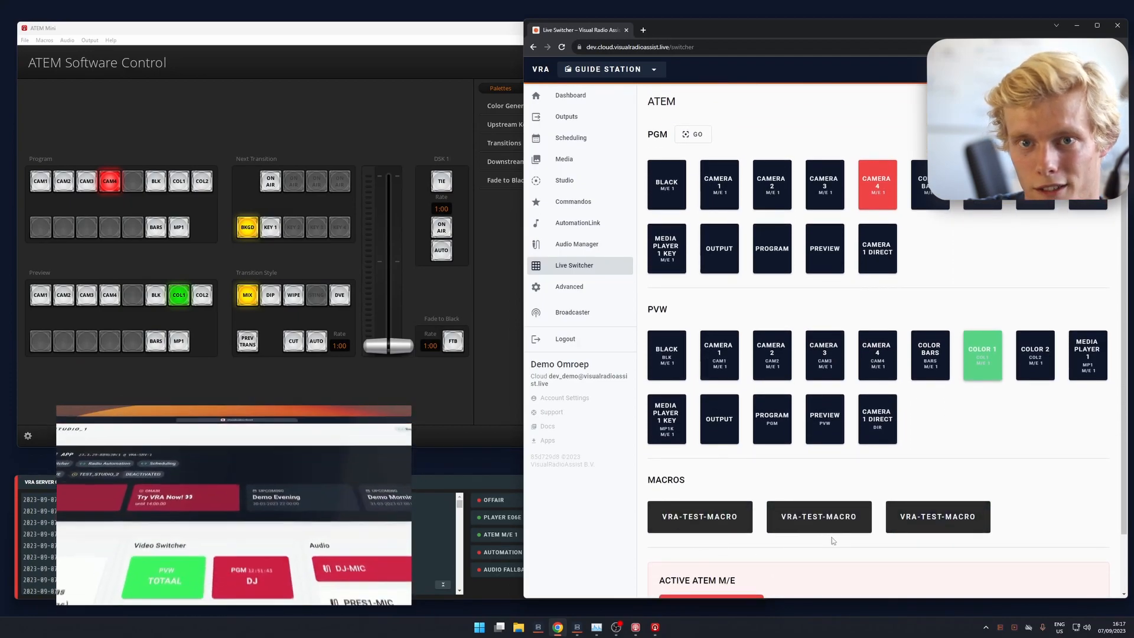
{"action": "scroll", "coordinate": [834, 537], "scroll_direction": "down", "scroll_amount": 2}
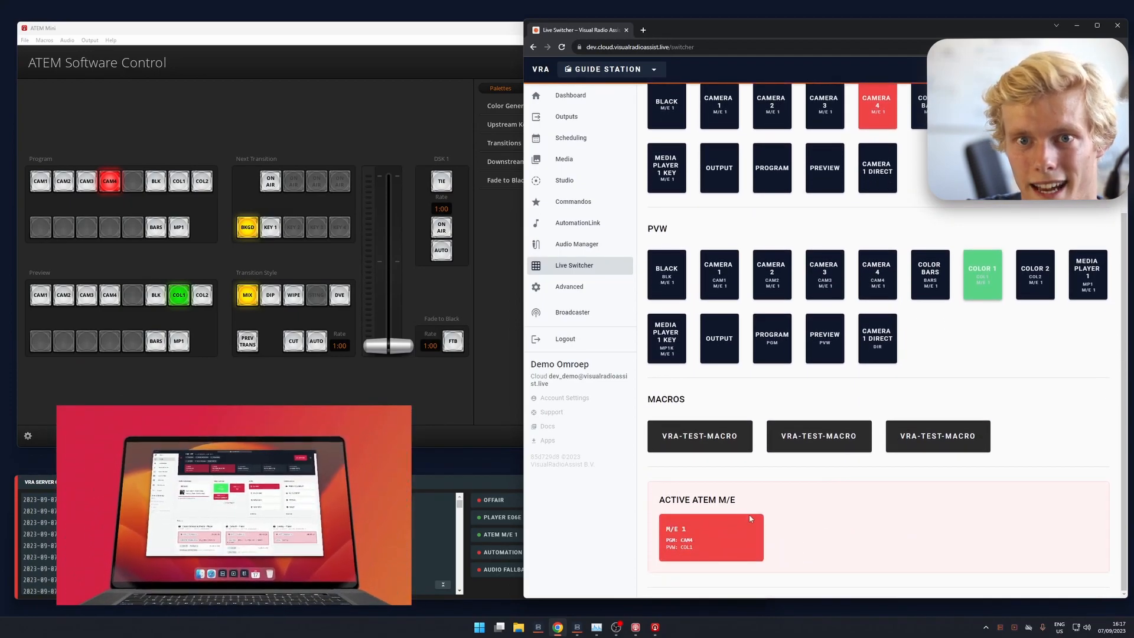
{"action": "scroll", "coordinate": [807, 513], "scroll_direction": "up", "scroll_amount": 4}
{"action": "scroll", "coordinate": [853, 533], "scroll_direction": "down", "scroll_amount": 2}
{"action": "scroll", "coordinate": [852, 533], "scroll_direction": "down", "scroll_amount": 2}
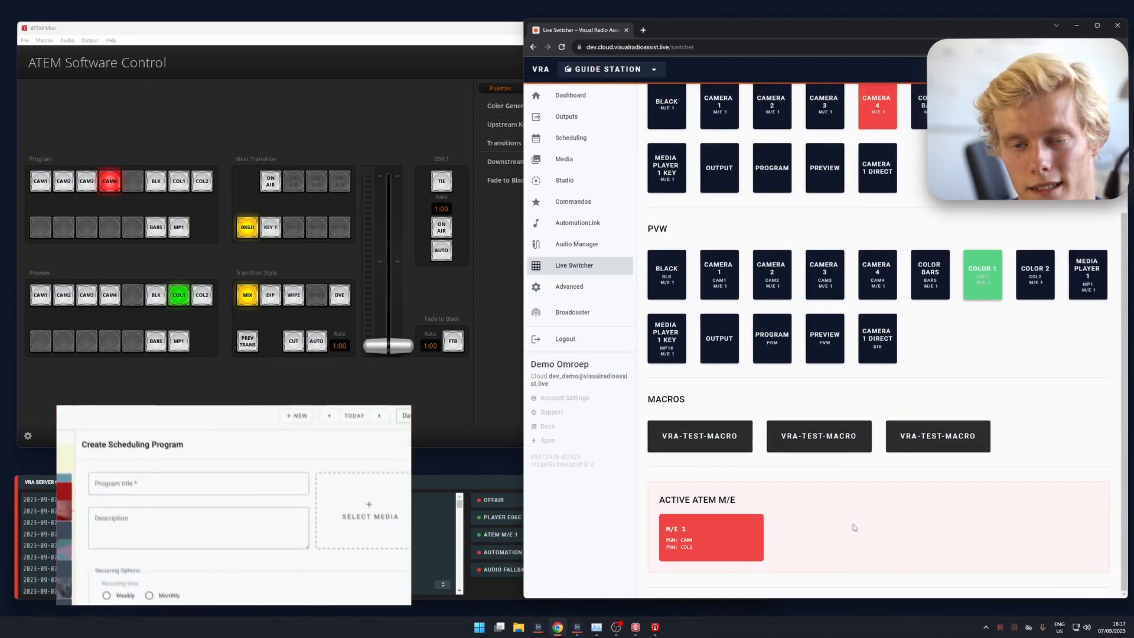